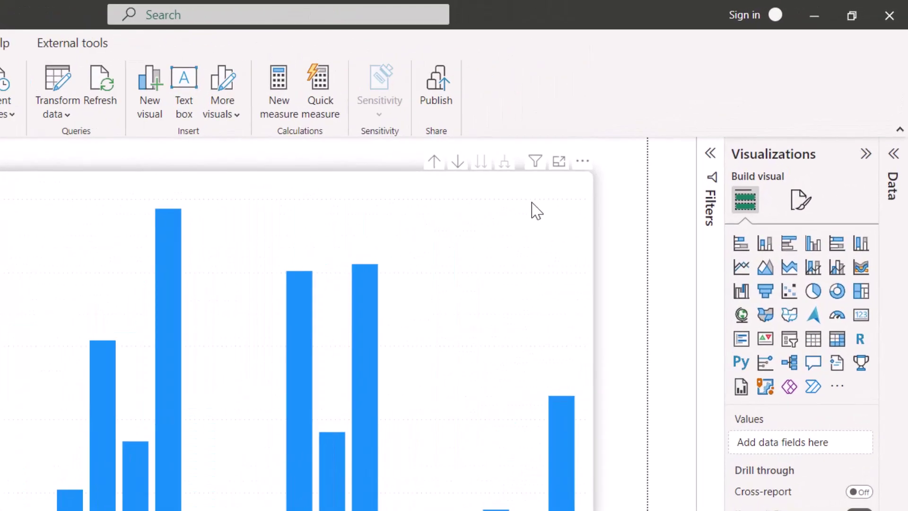
Select the sales chart and open fx conditional formatting under Format visual > Columns > Colors
click(632, 156)
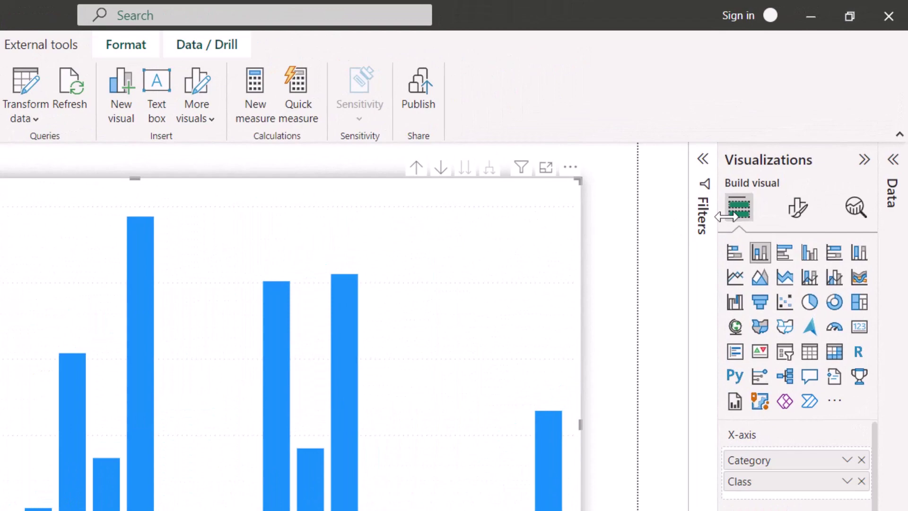
click(797, 211)
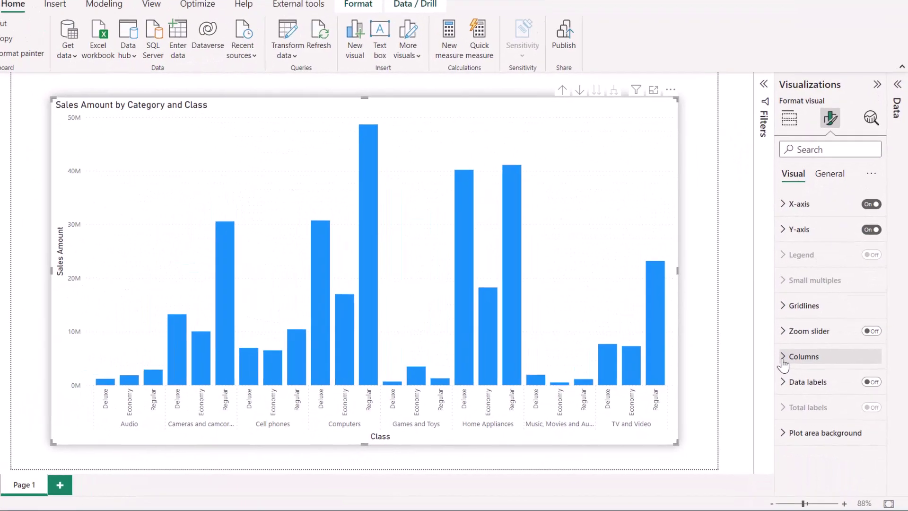
click(783, 359)
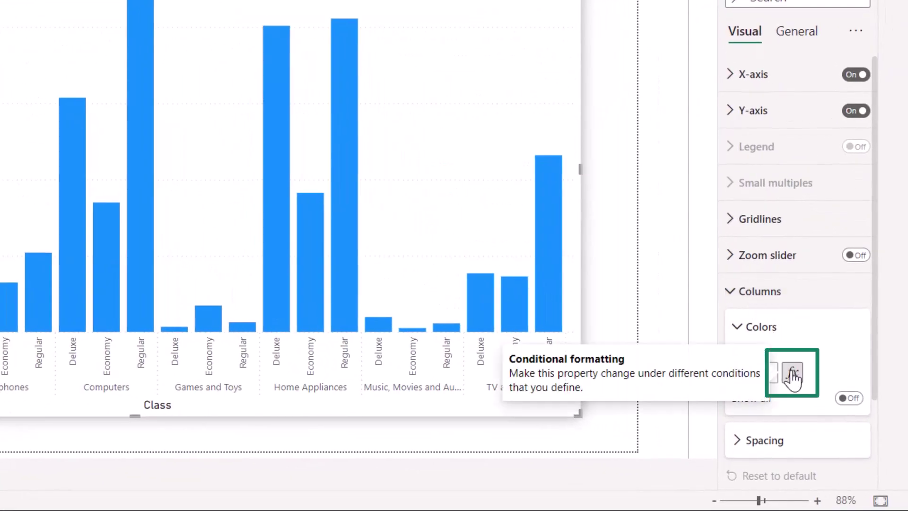
click(793, 373)
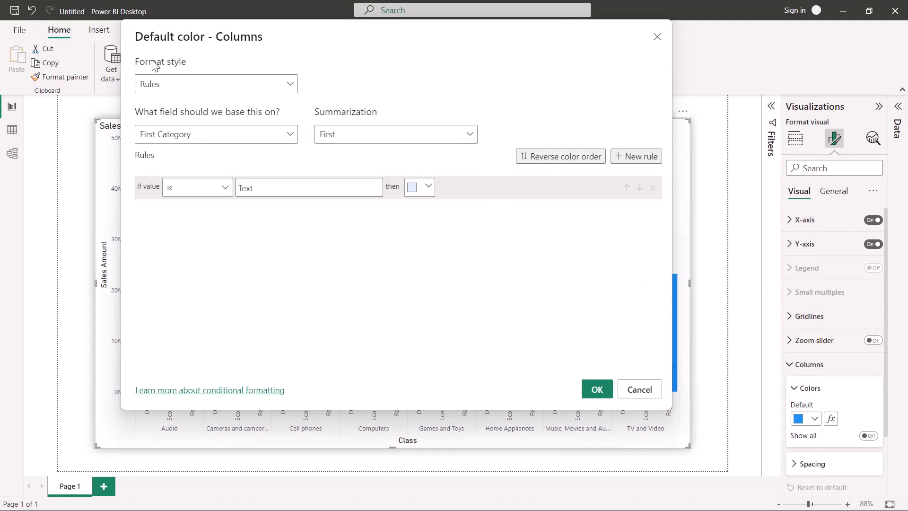
click(189, 86)
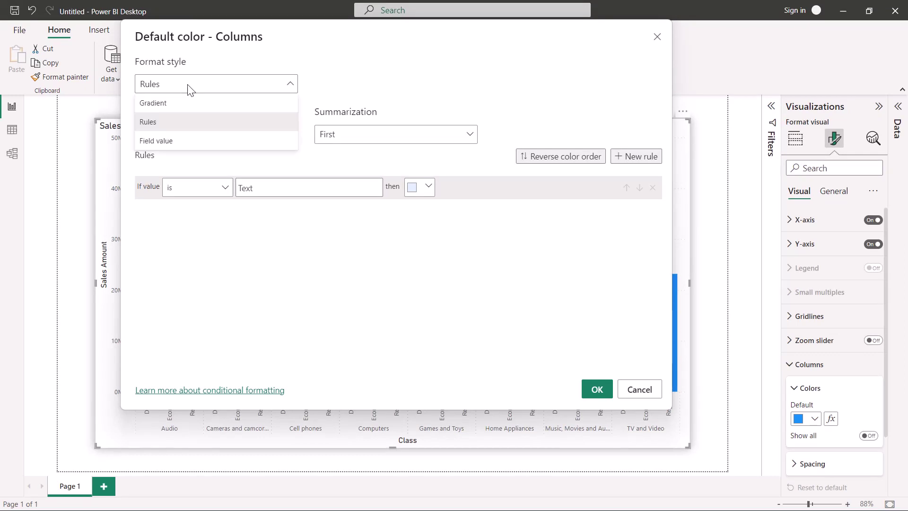
click(190, 85)
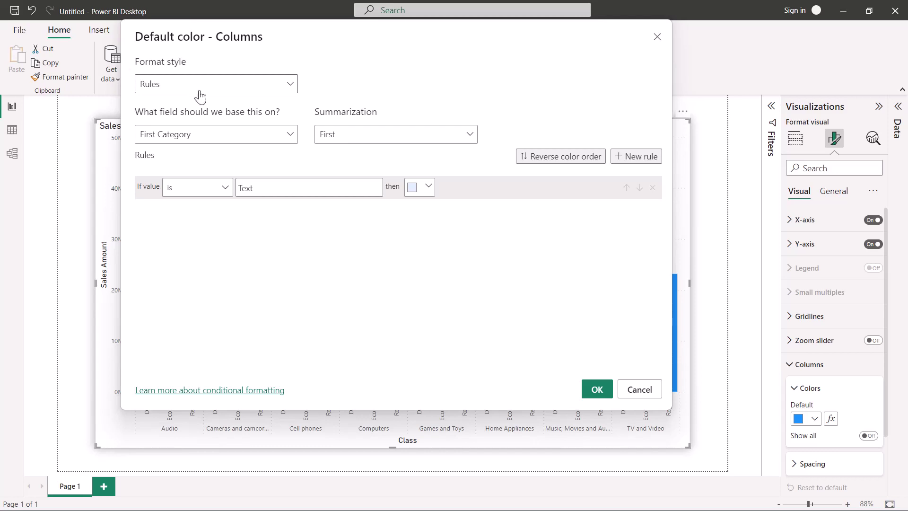
click(385, 142)
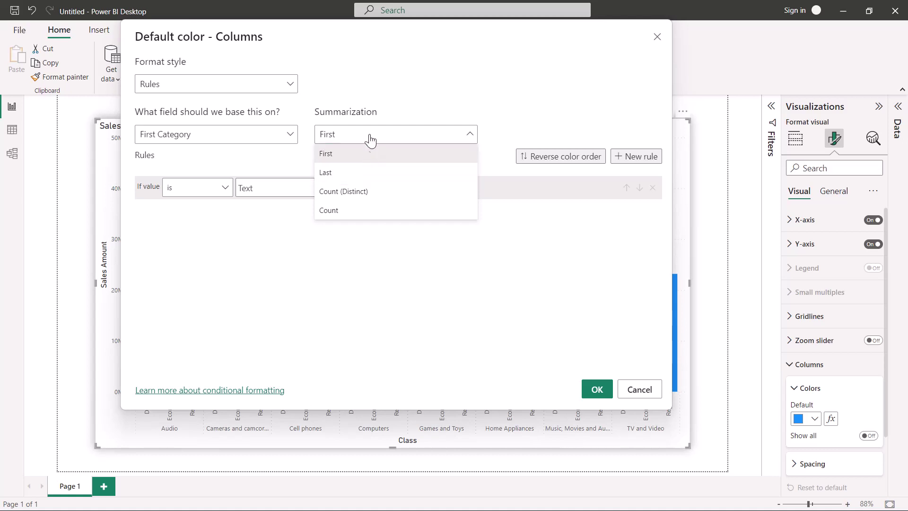
click(370, 138)
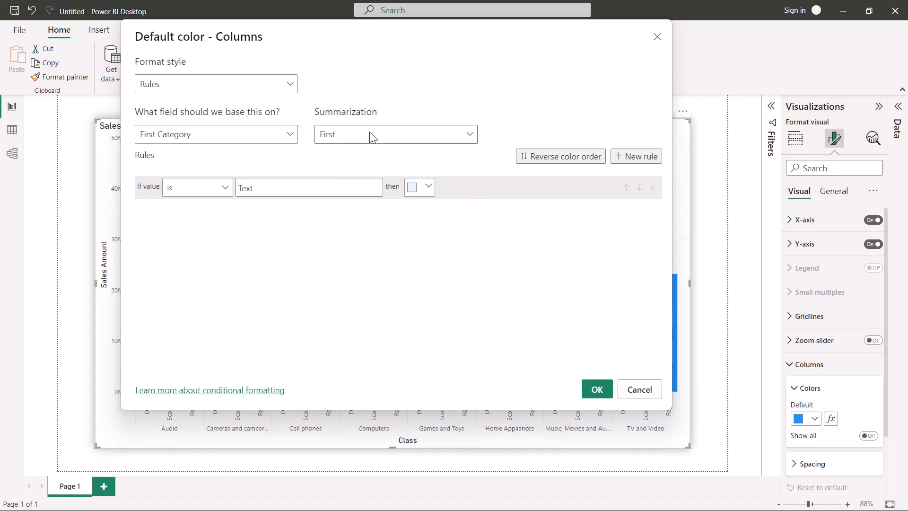
click(290, 182)
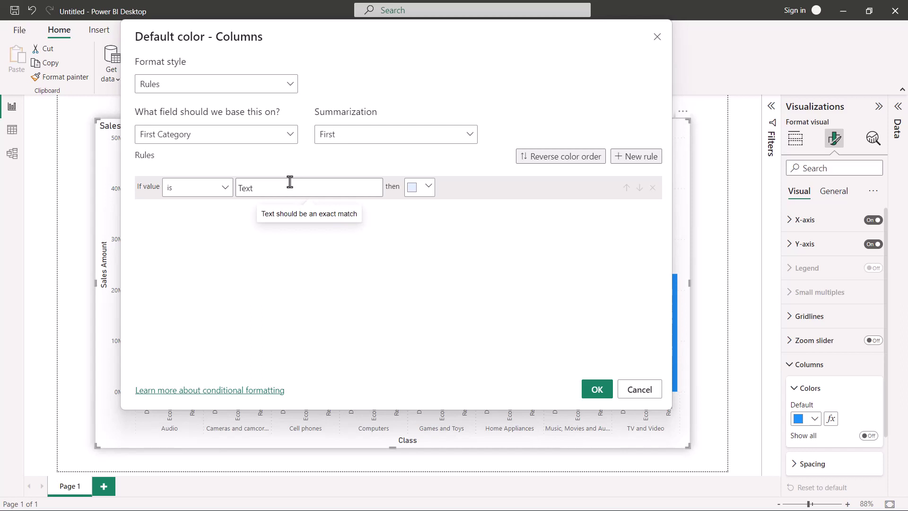
Add a rule colouring columns red when the category is Audio, keeping the 'is' operator
text(Audio)
click(419, 189)
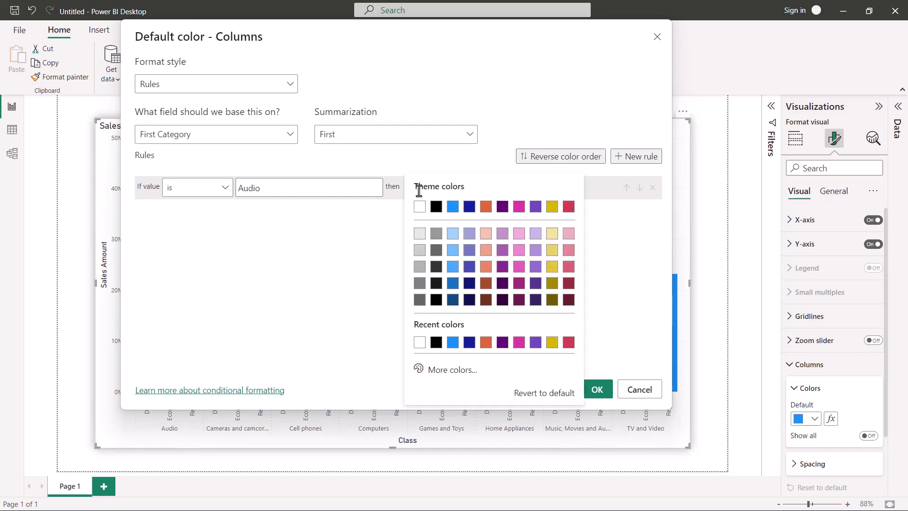
click(568, 206)
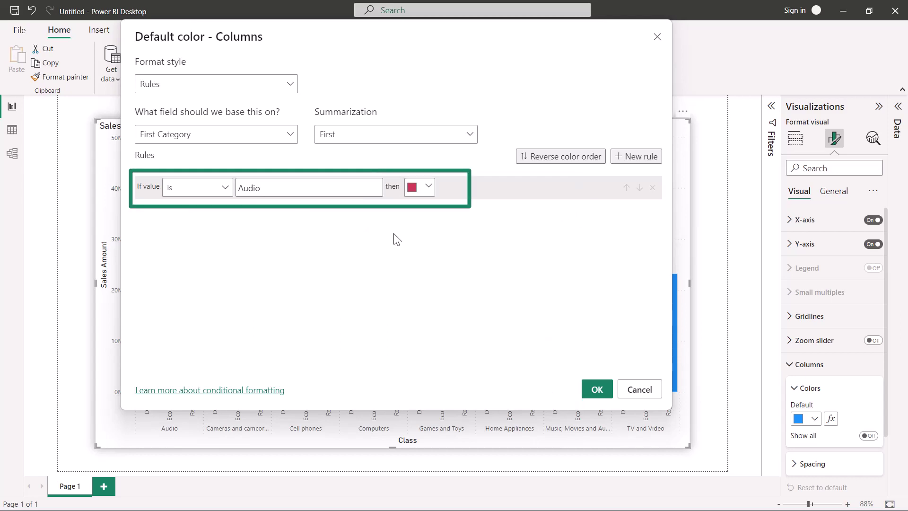
click(198, 189)
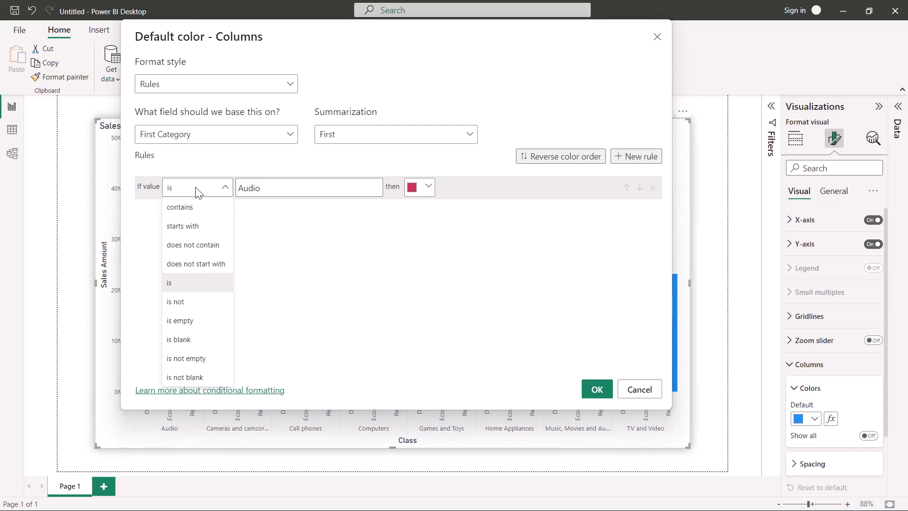
click(196, 190)
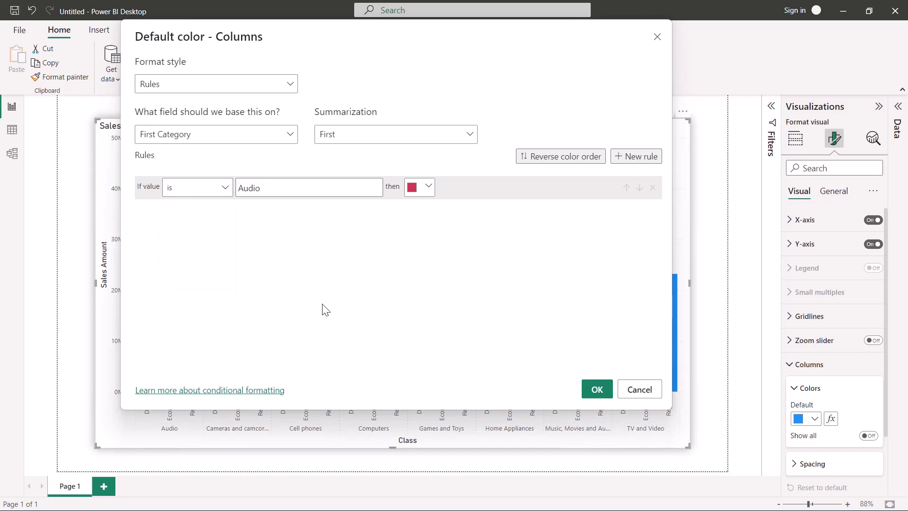
Apply the red Audio colour rule to the chart
click(600, 390)
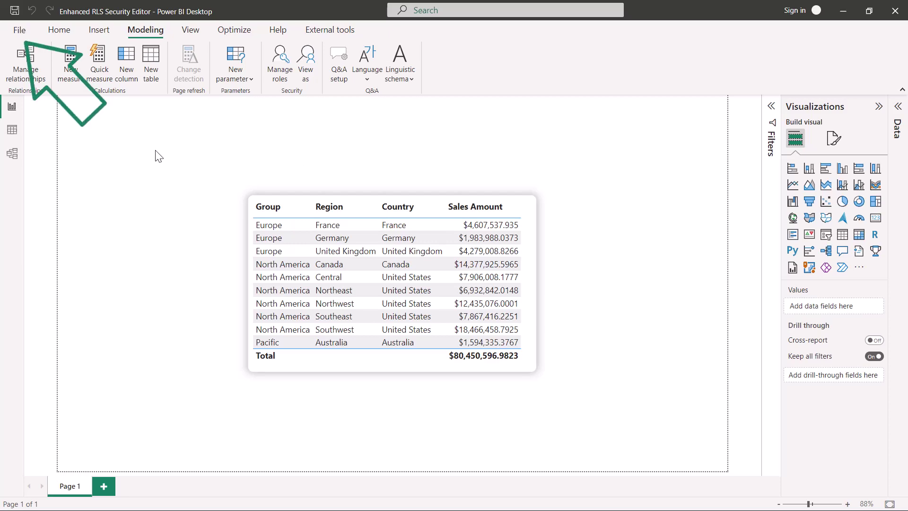
Tick Enhanced row-level security editor under File > Options > Preview features and confirm
click(14, 31)
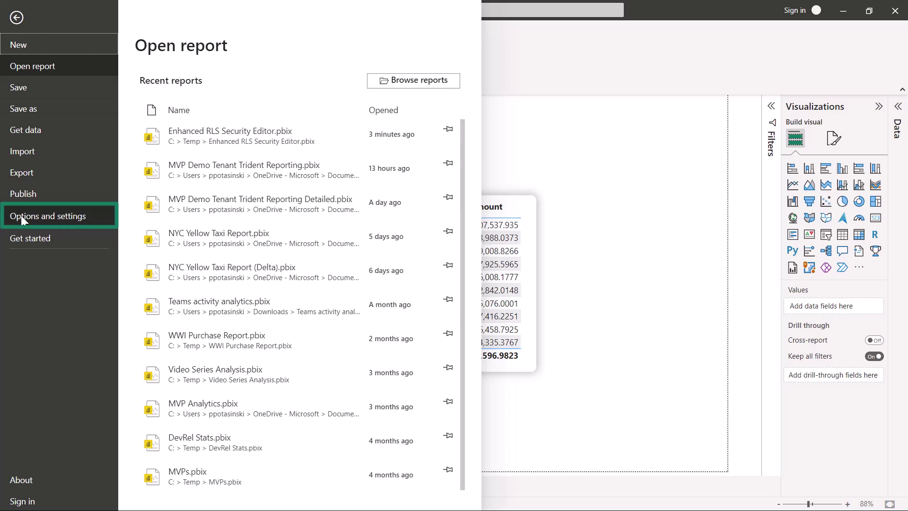
click(21, 215)
click(180, 85)
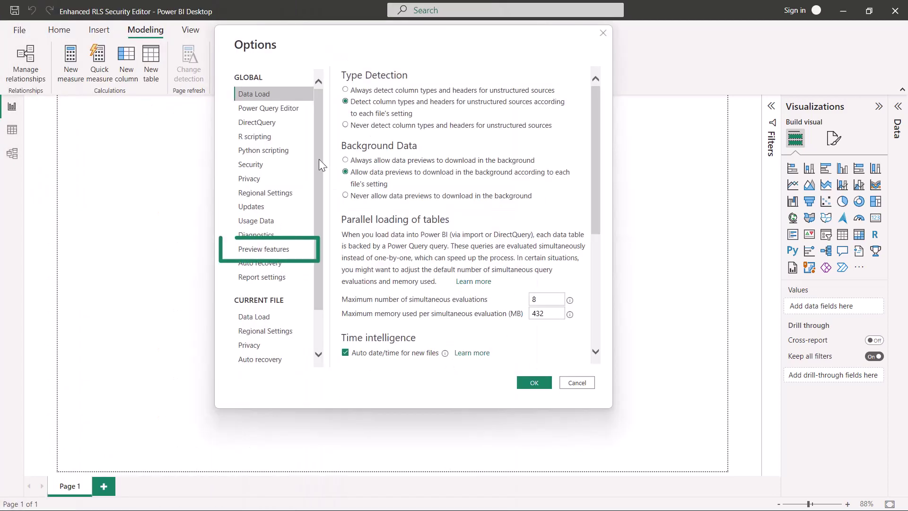
click(253, 250)
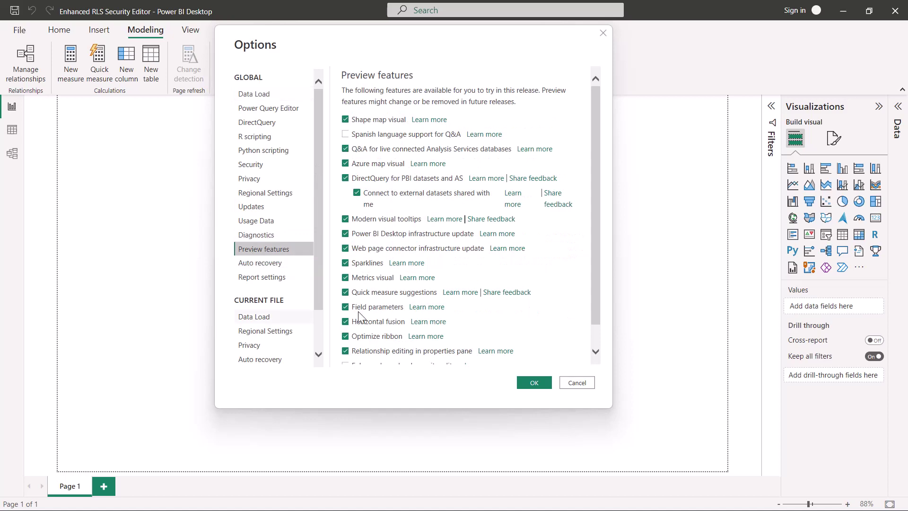
scroll(345, 327, down, 1)
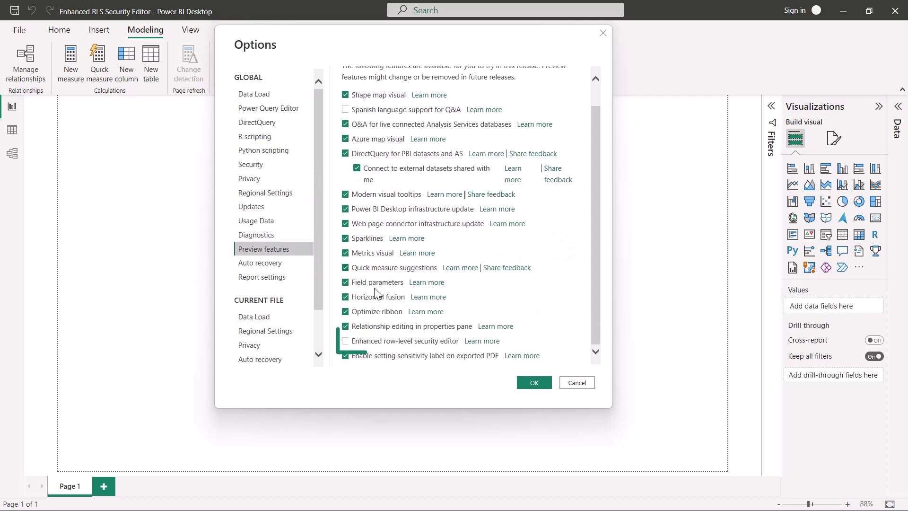
click(346, 341)
click(535, 383)
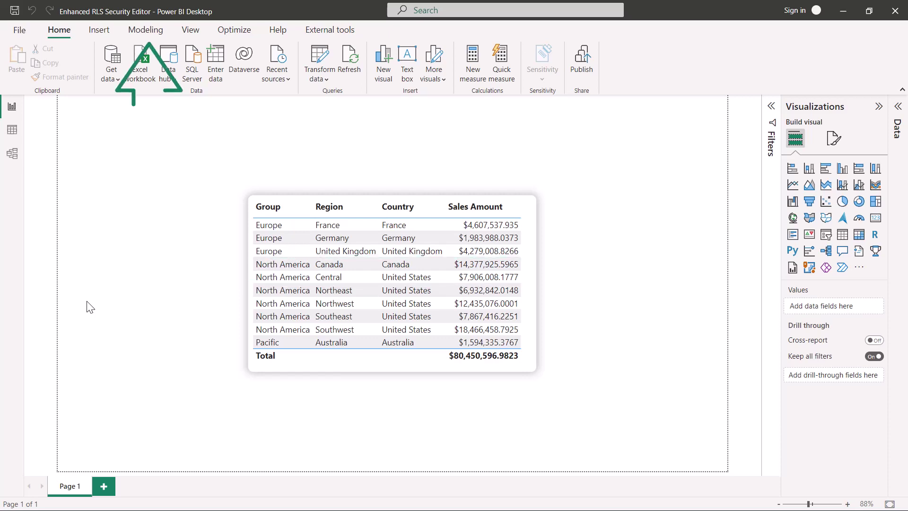
Create a role named CanadaAndCentralUS in Manage roles and select the SalesTerritory table
click(152, 30)
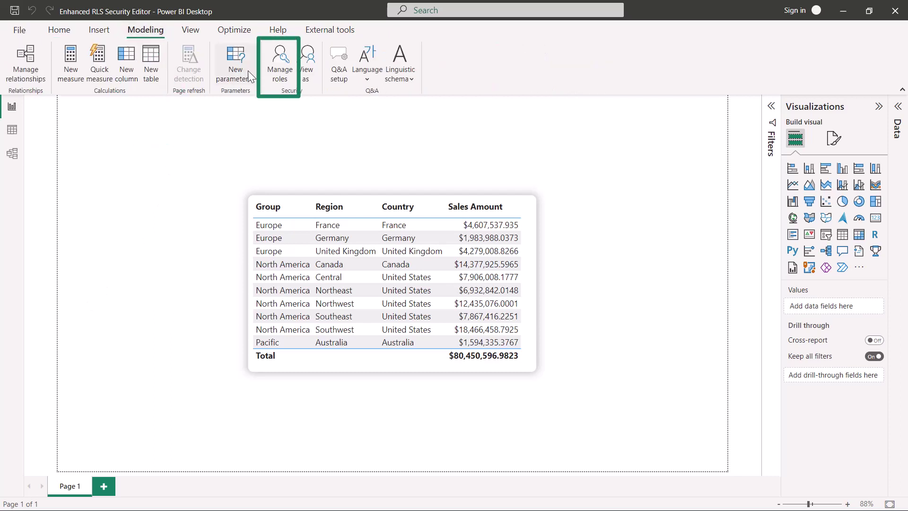
click(274, 79)
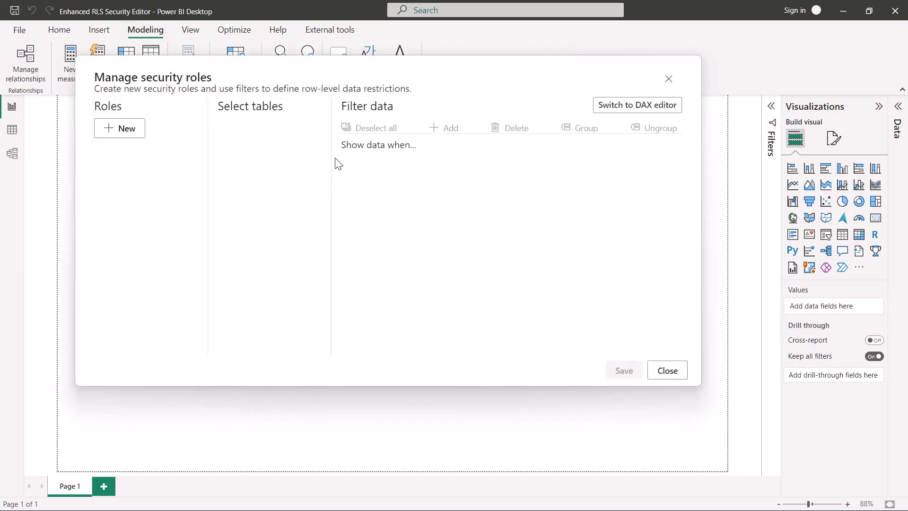
click(109, 134)
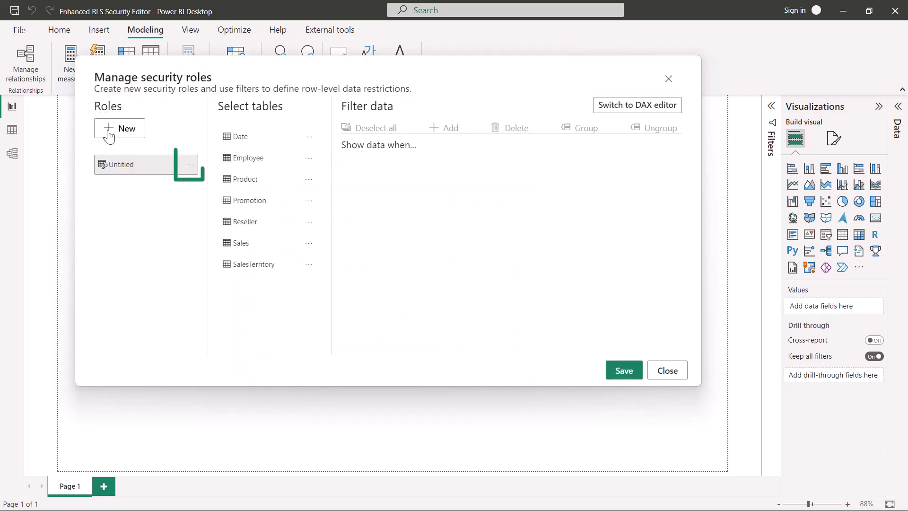
click(192, 167)
click(212, 168)
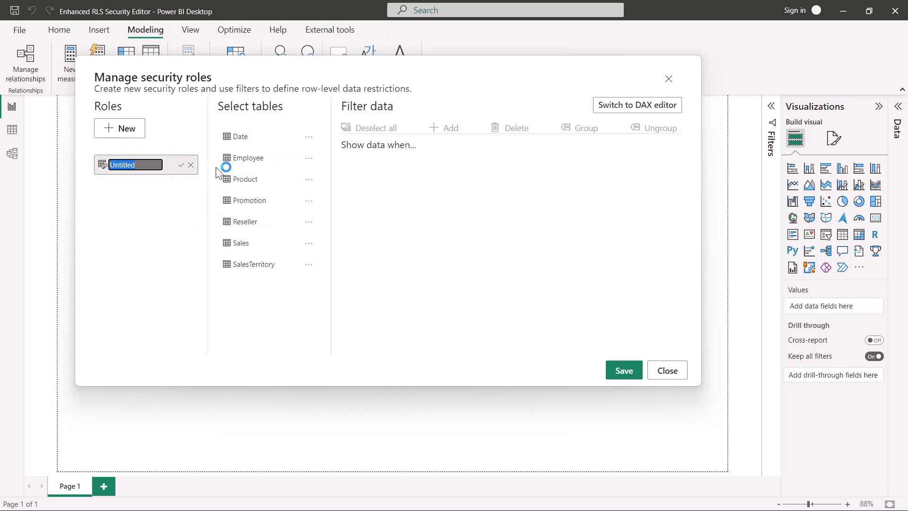
text(Canada)
text(AndCentra)
text(lUS)
click(180, 165)
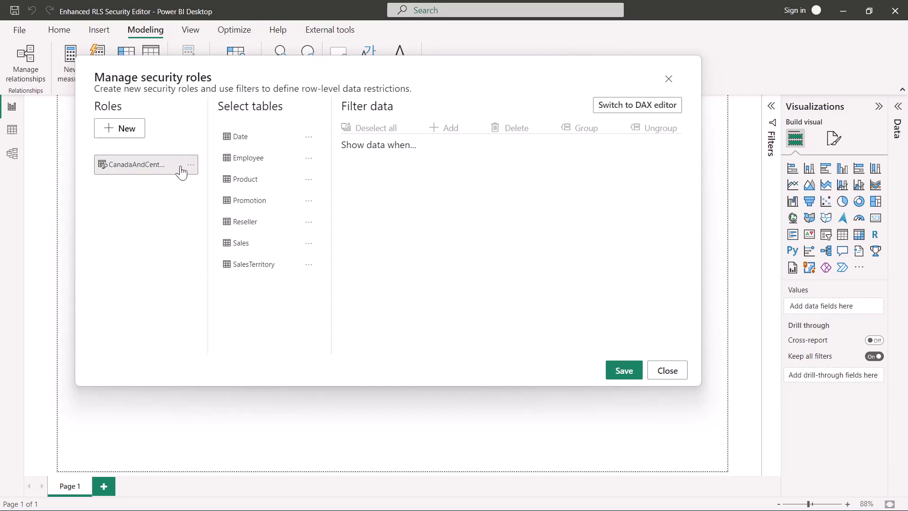
click(249, 270)
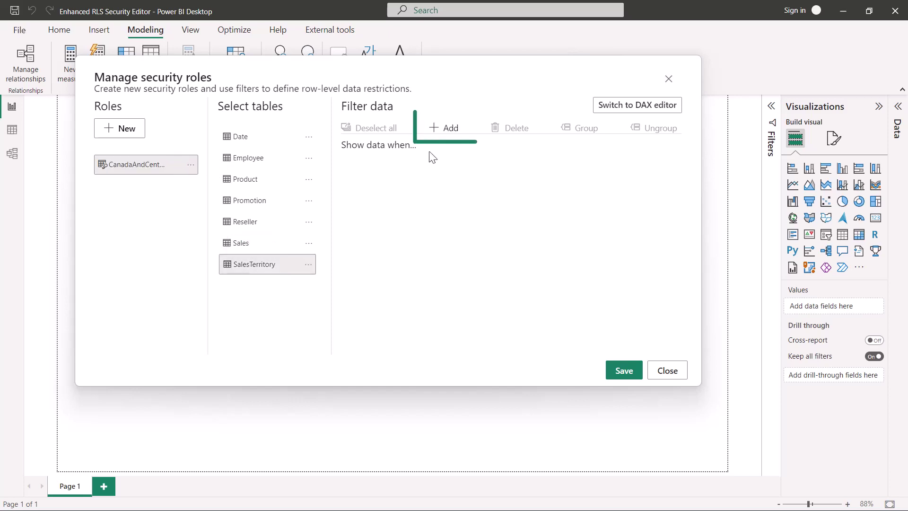
Add filter rules Country equals Canada and Region equals Central
click(442, 130)
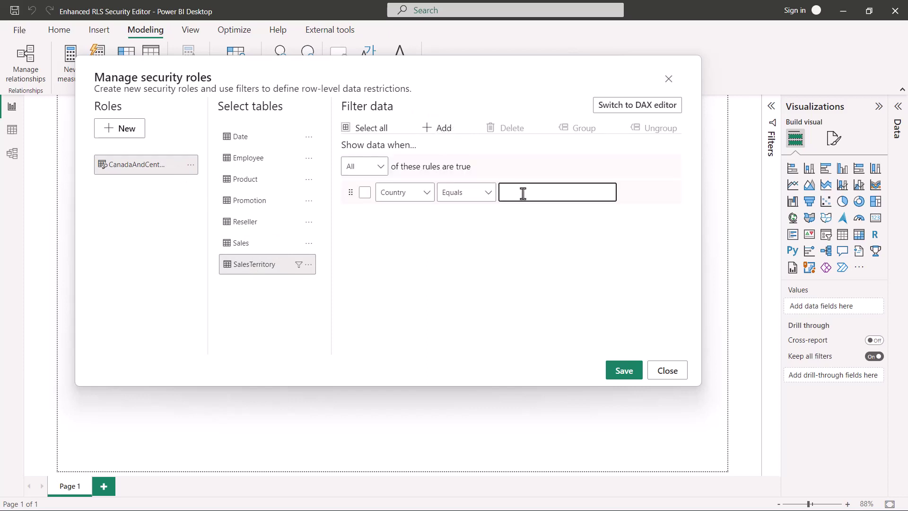
text(Canada)
click(439, 129)
click(410, 217)
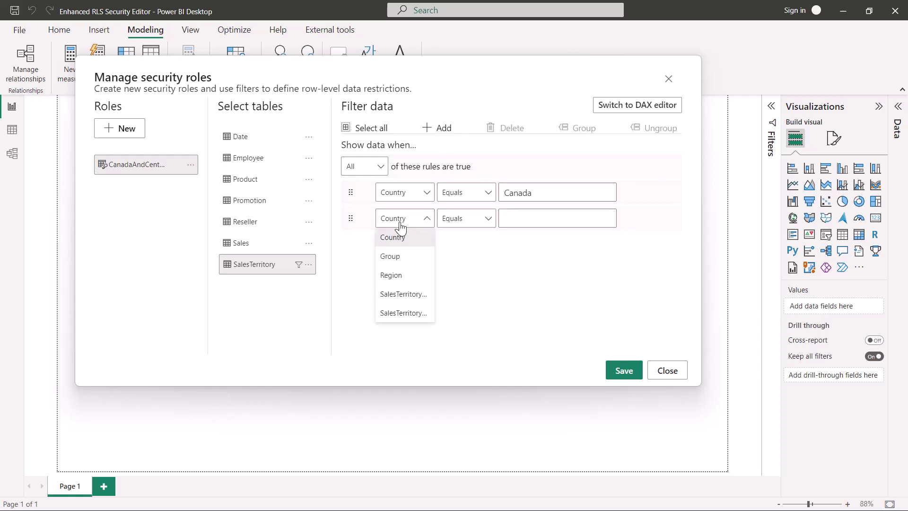
click(395, 276)
click(525, 218)
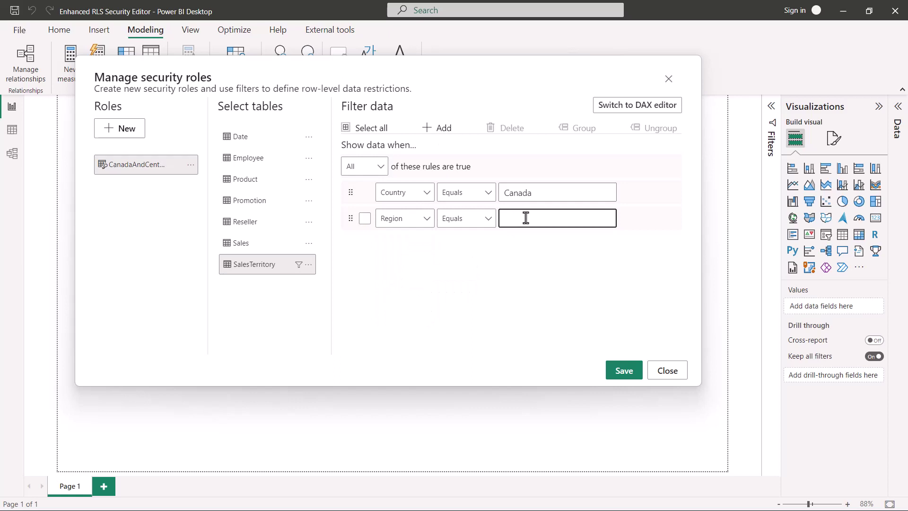
text(Central)
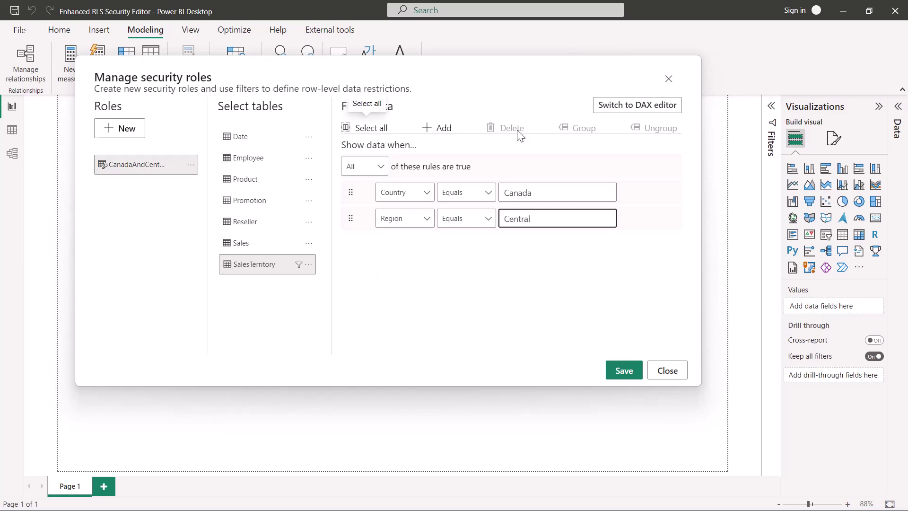
Group the Country and Region rules so that either one (Any) can match
click(365, 192)
click(365, 218)
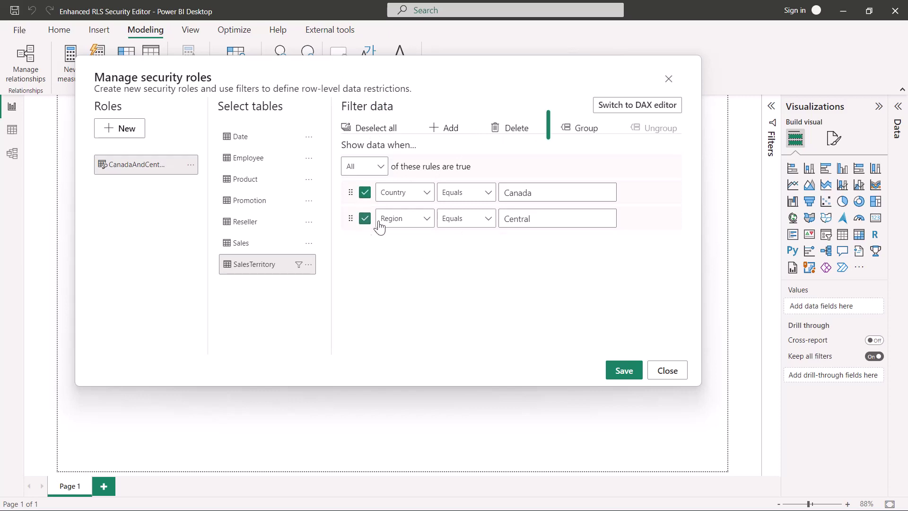
click(584, 129)
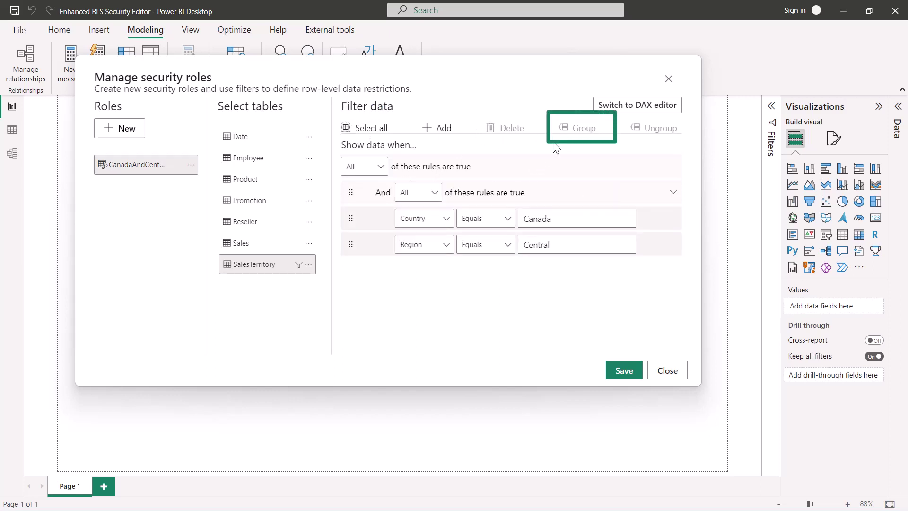
click(424, 193)
click(410, 235)
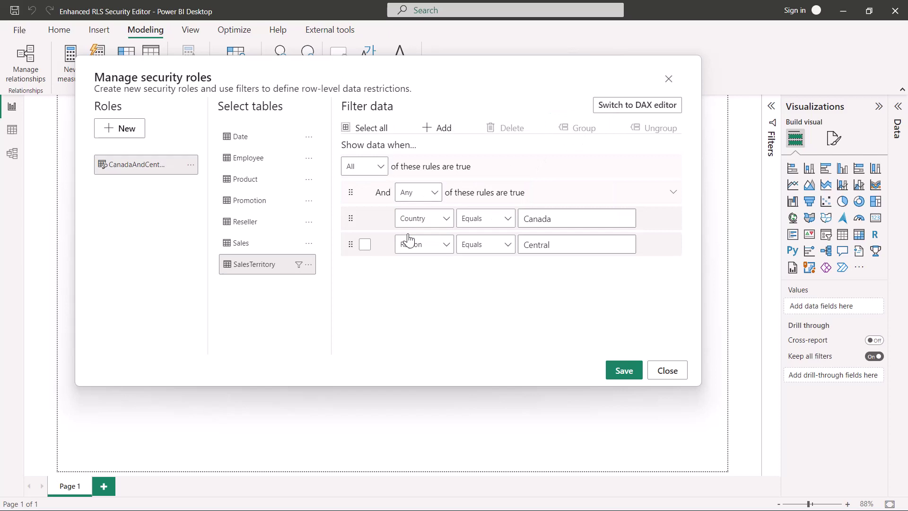
Add a third rule below the group: Group equals North America
click(443, 128)
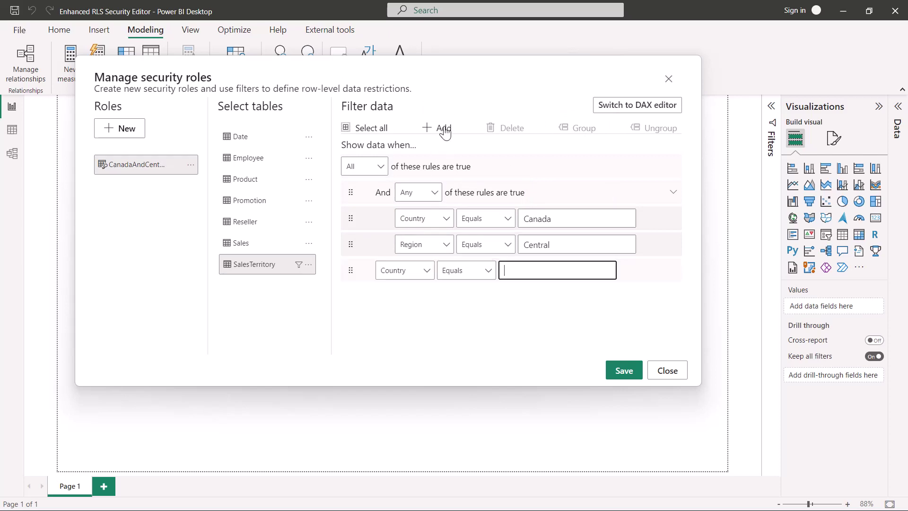
click(406, 270)
click(398, 311)
click(547, 268)
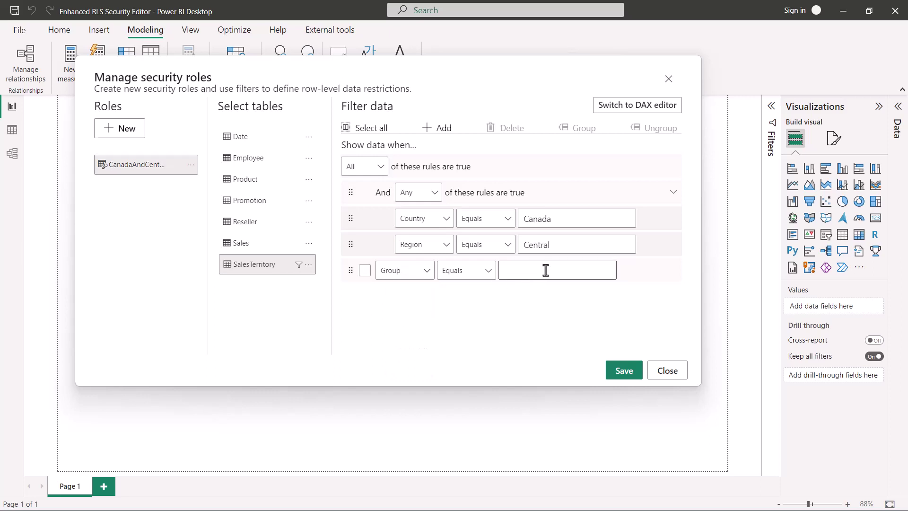
text(North America)
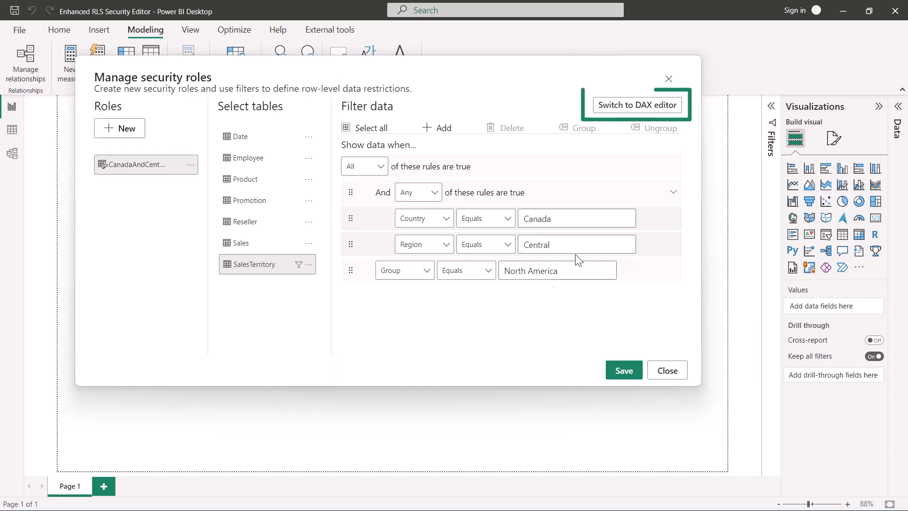
Review the role filter as DAX, return to the default editor, and save the role
click(641, 106)
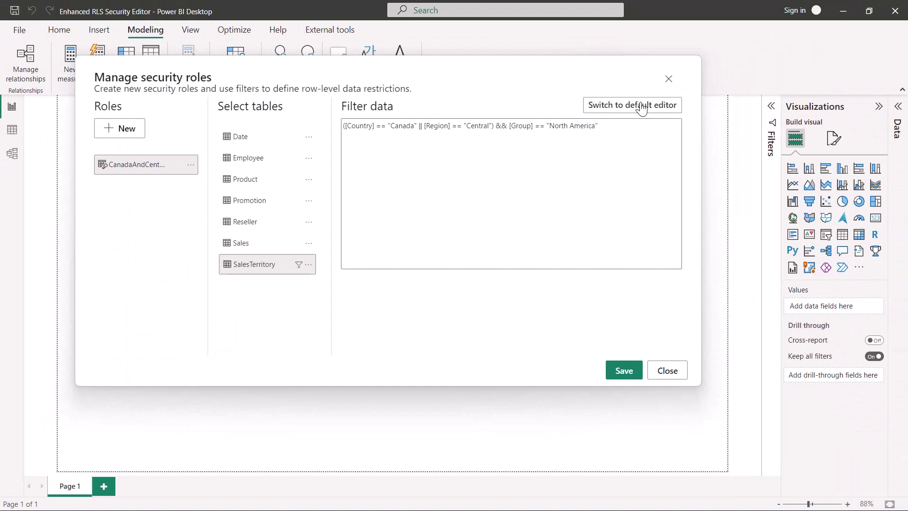
click(641, 109)
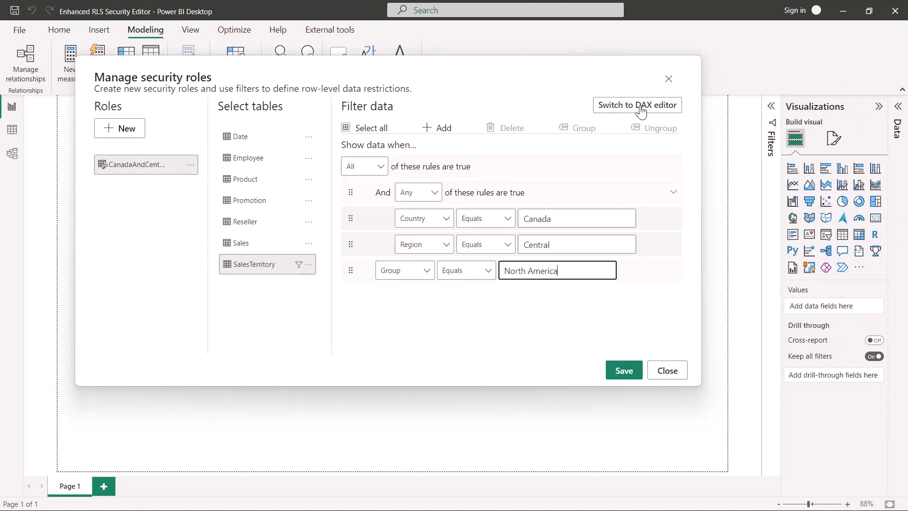
click(622, 373)
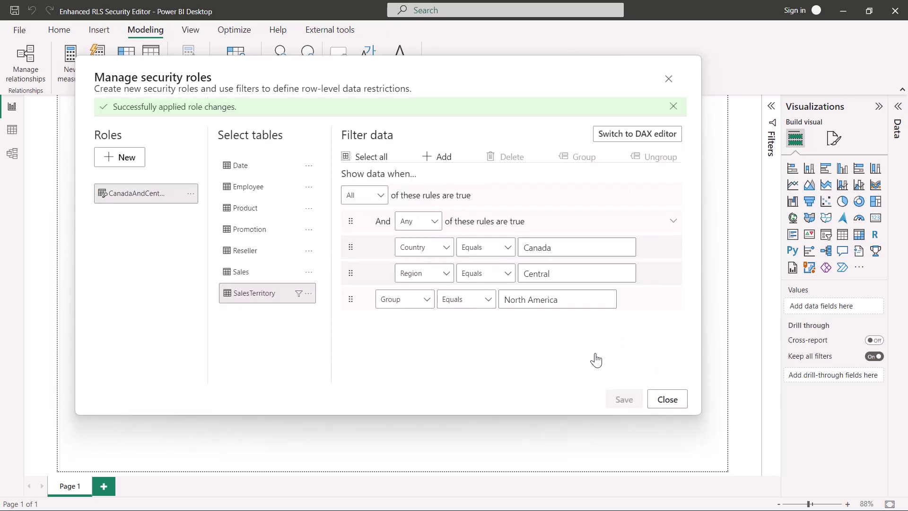
View the report as CanadaAndCentralUS so only Canada and Central rows remain
click(665, 399)
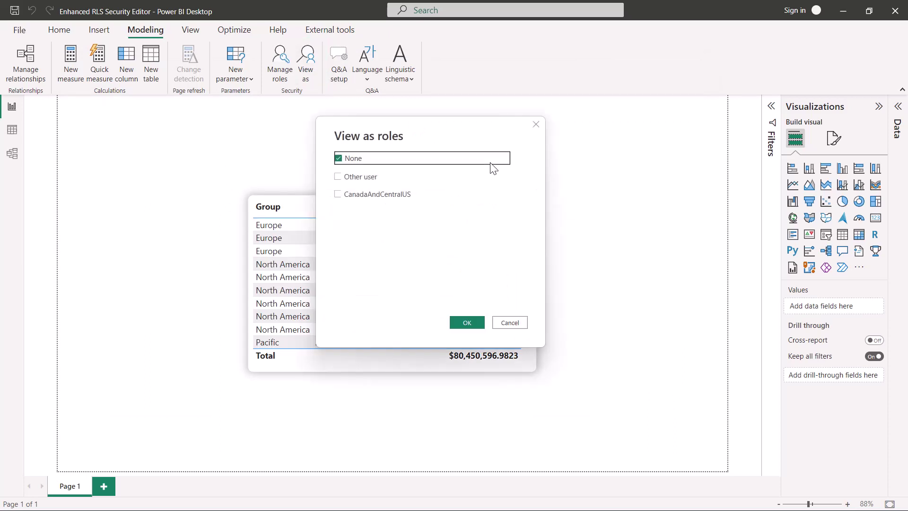
click(338, 194)
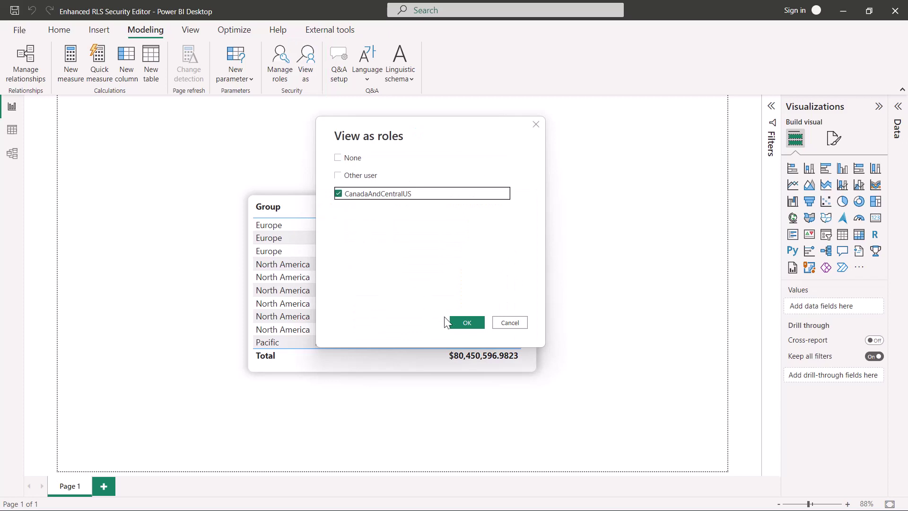
click(469, 325)
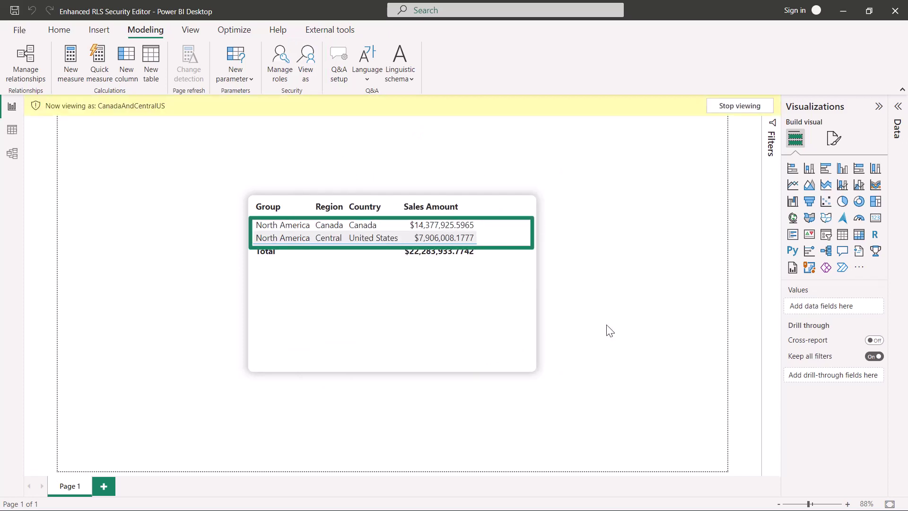
Stop viewing as the CanadaAndCentralUS role so every region shows again
click(737, 104)
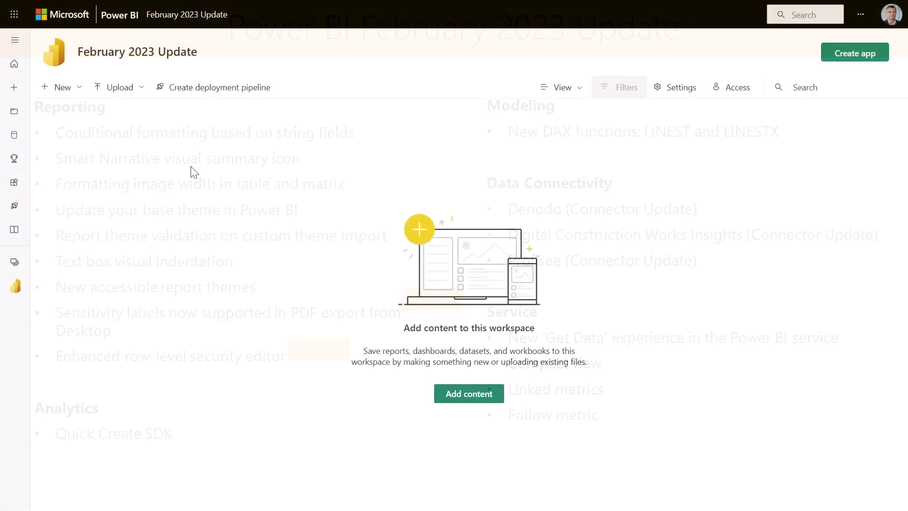
Check the Upload options, then choose New > Dataset in the February 2023 Update workspace
click(123, 88)
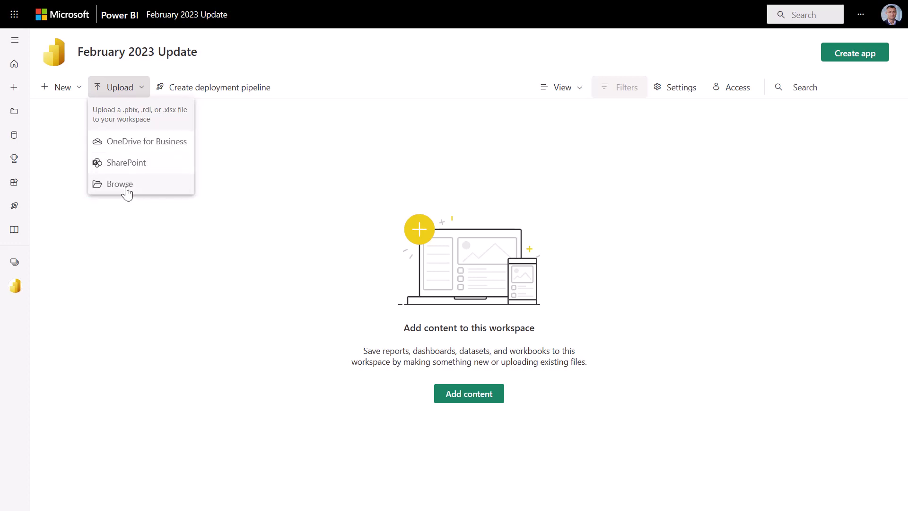
click(237, 175)
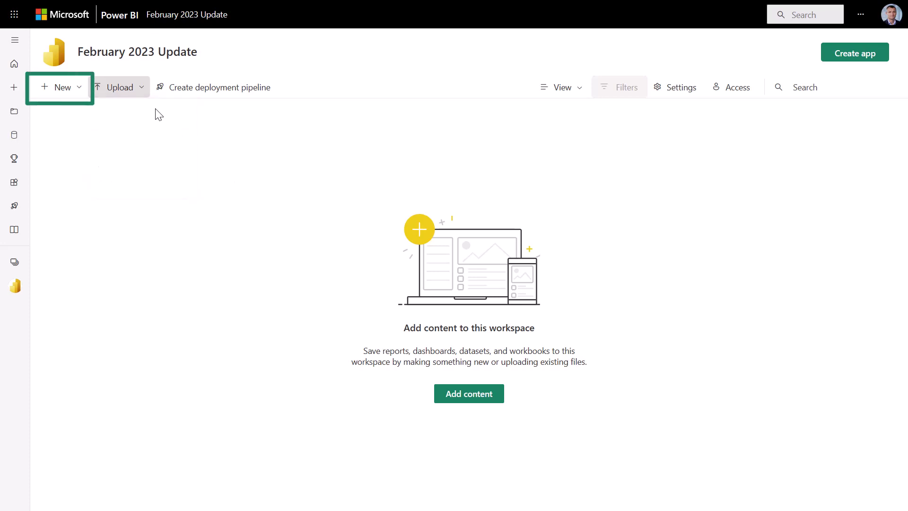
click(76, 94)
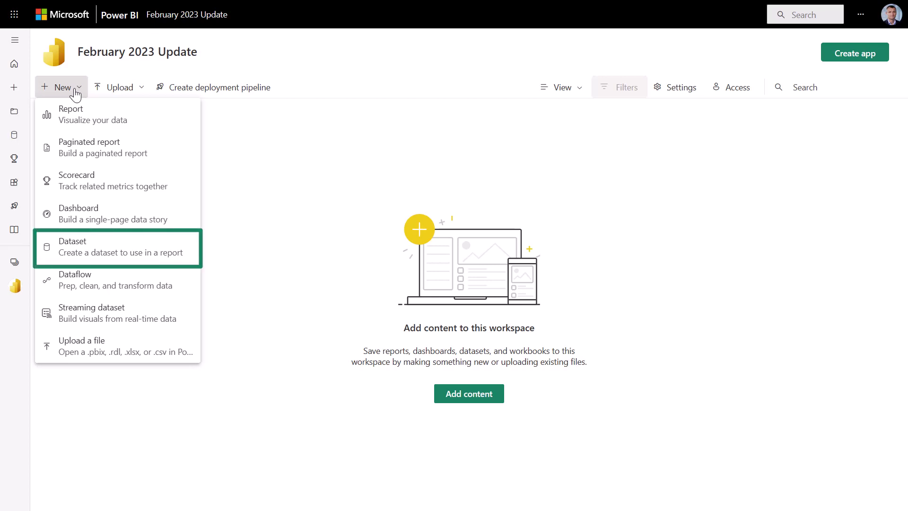
click(91, 254)
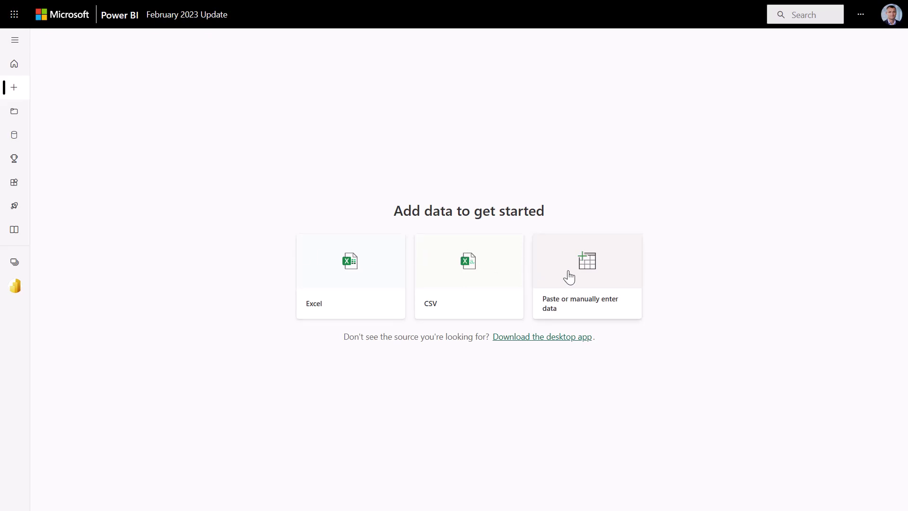
Paste the copied sales table into a new table and make SalesAmount a Decimal number
click(569, 277)
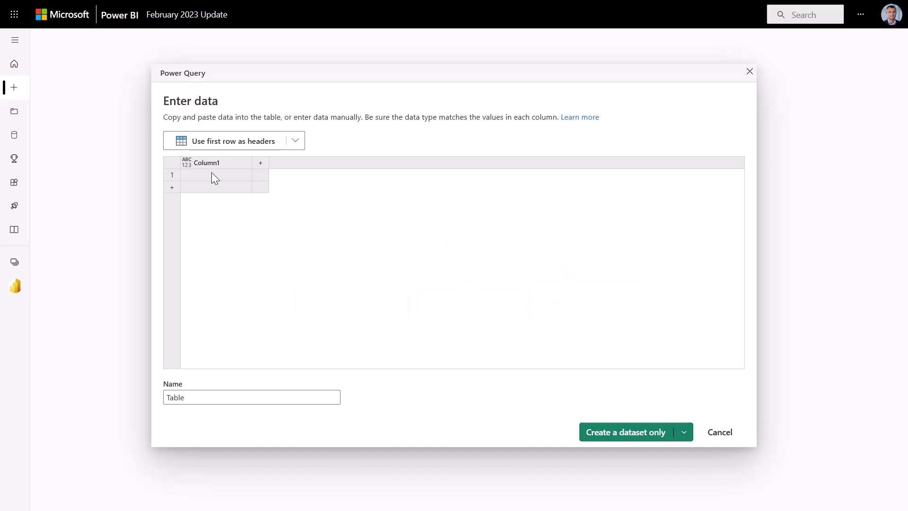
click(208, 163)
key(ctrl+v)
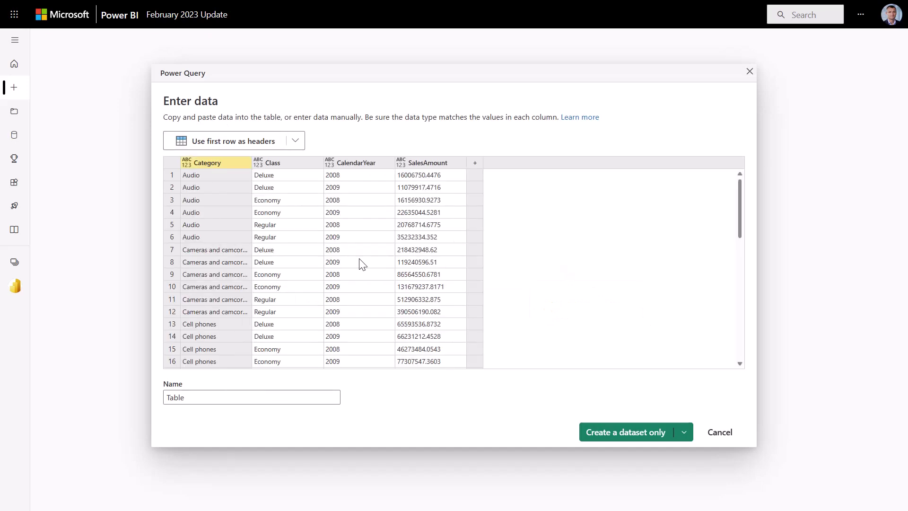
click(401, 163)
click(440, 175)
Name the table 'Sales' and choose Create a dataset only
double_click(180, 400)
text(Sa)
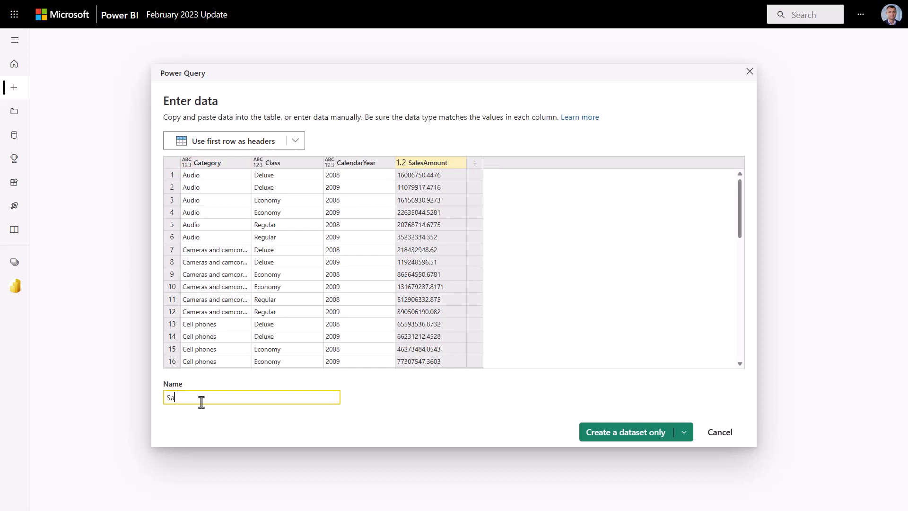
text(les)
click(690, 435)
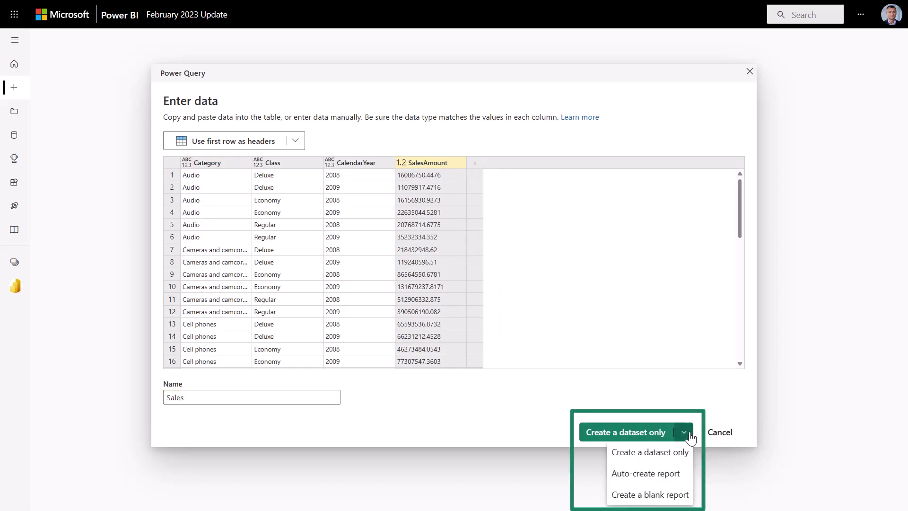
click(629, 434)
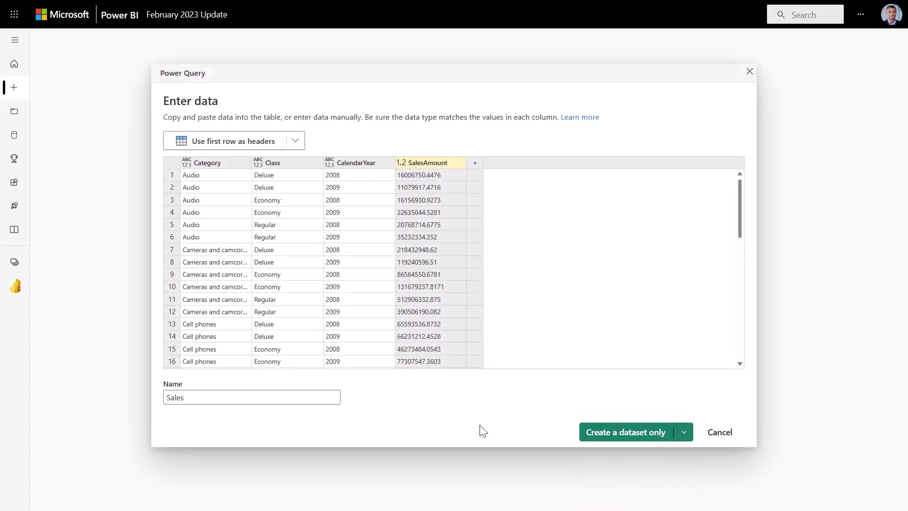